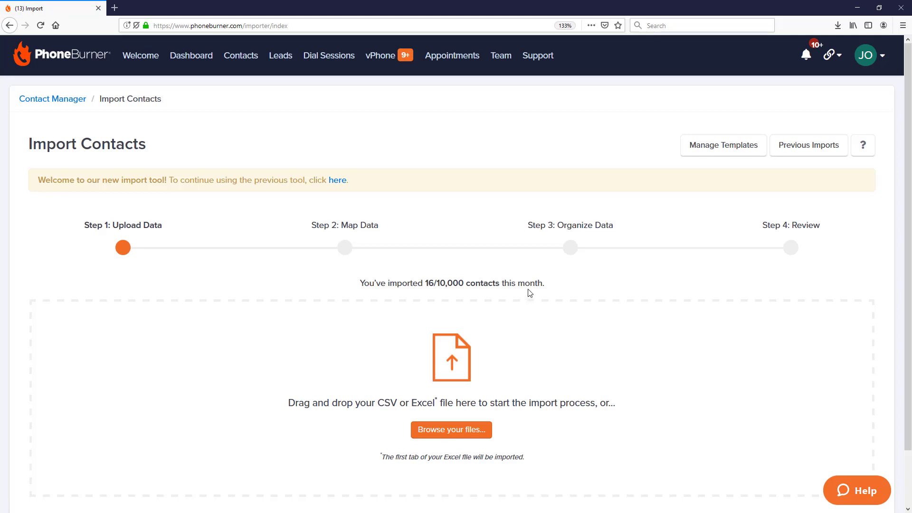
Find the contact import from the contact list and dial sessions, and view the import help video
click(247, 64)
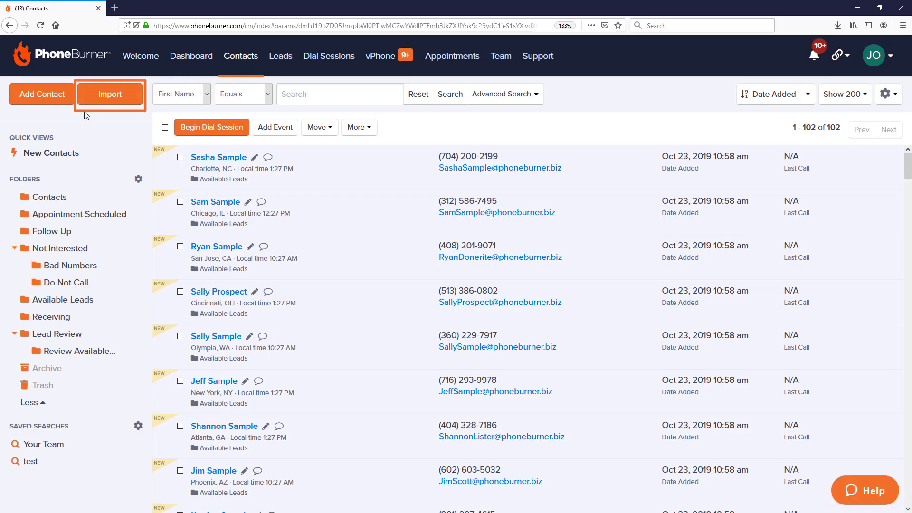
click(83, 97)
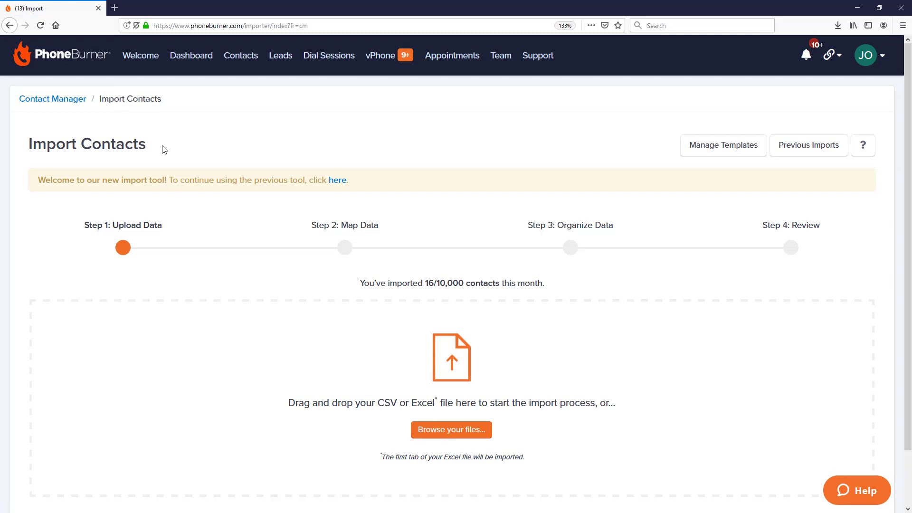
click(334, 59)
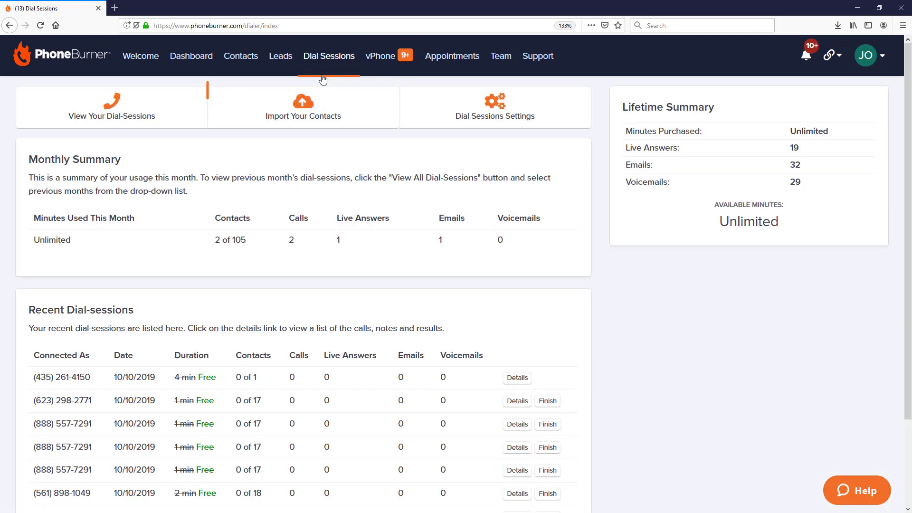
click(313, 117)
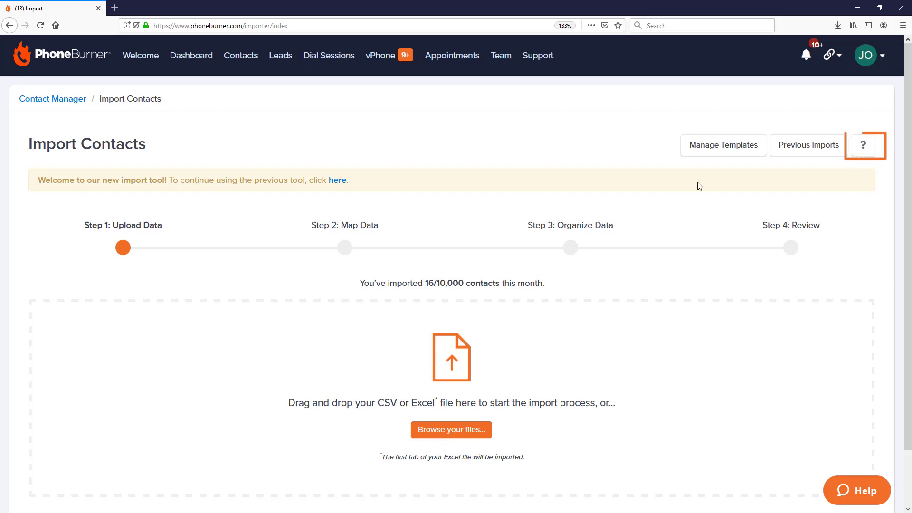
click(866, 151)
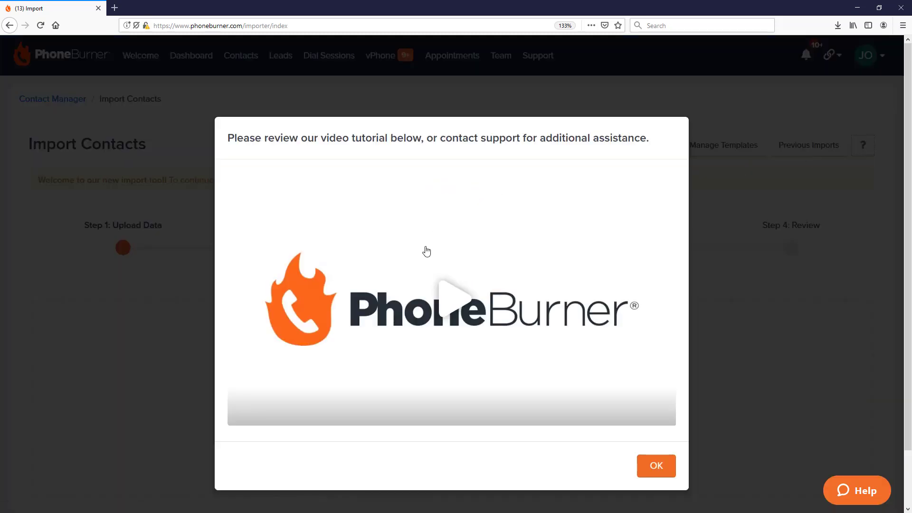
click(665, 469)
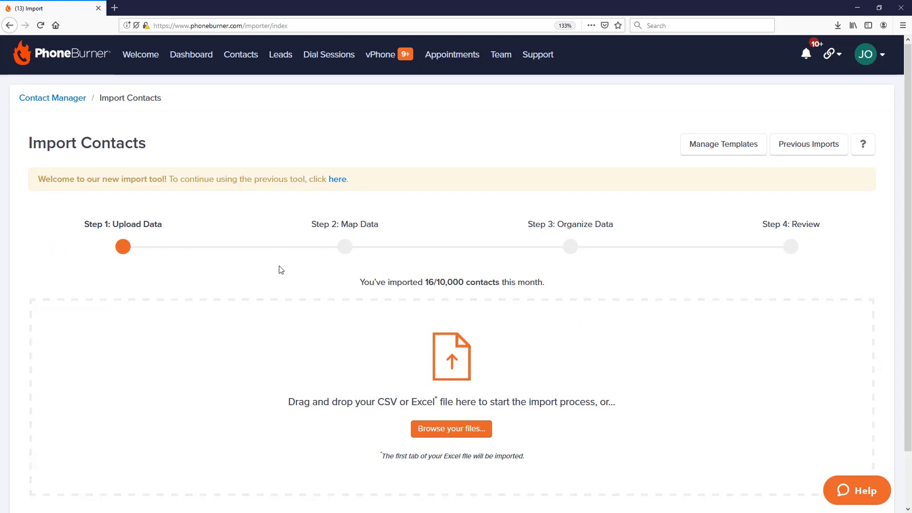
Drag the Hot Prospects spreadsheet from Explorer onto the upload drop zone
scroll(280, 267, down, 2)
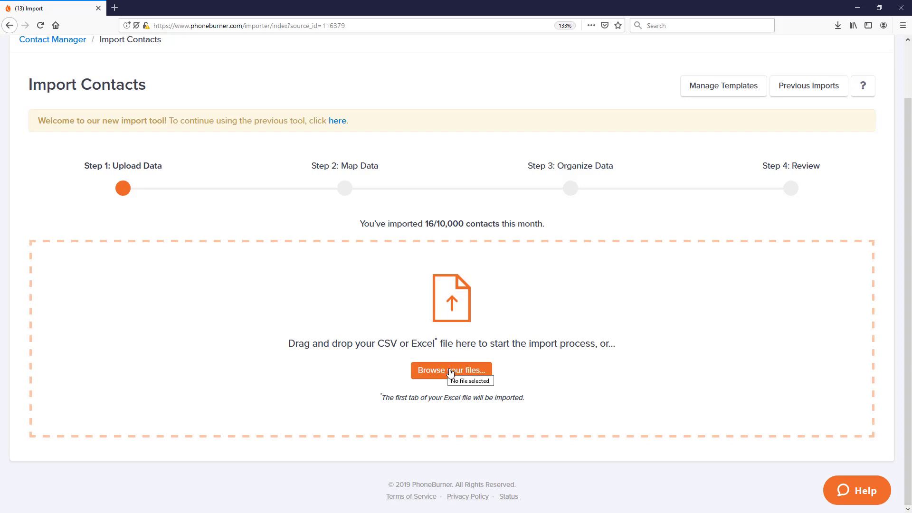
click(450, 371)
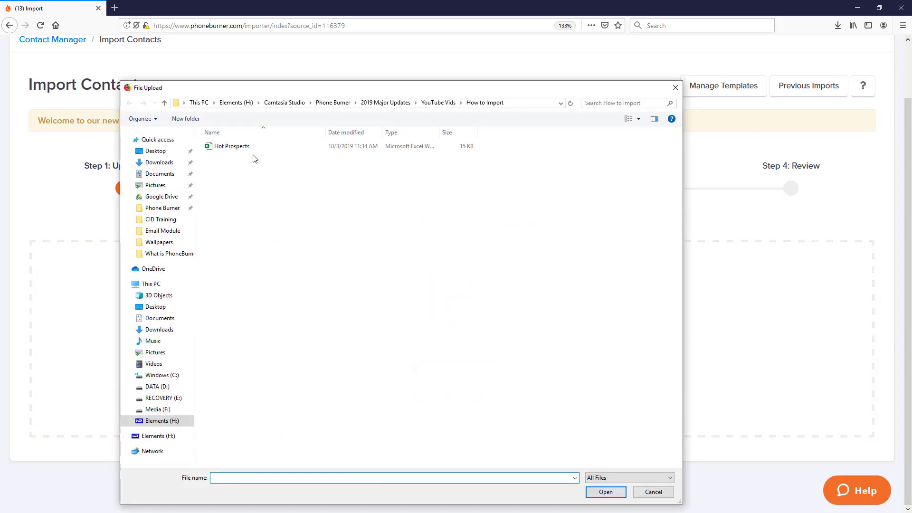
click(231, 149)
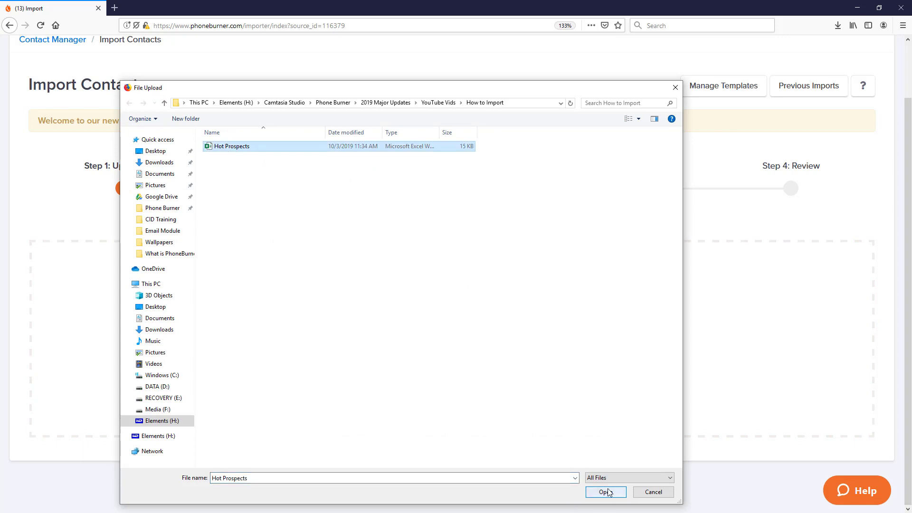
key(Return)
drag(158, 512, 375, 130)
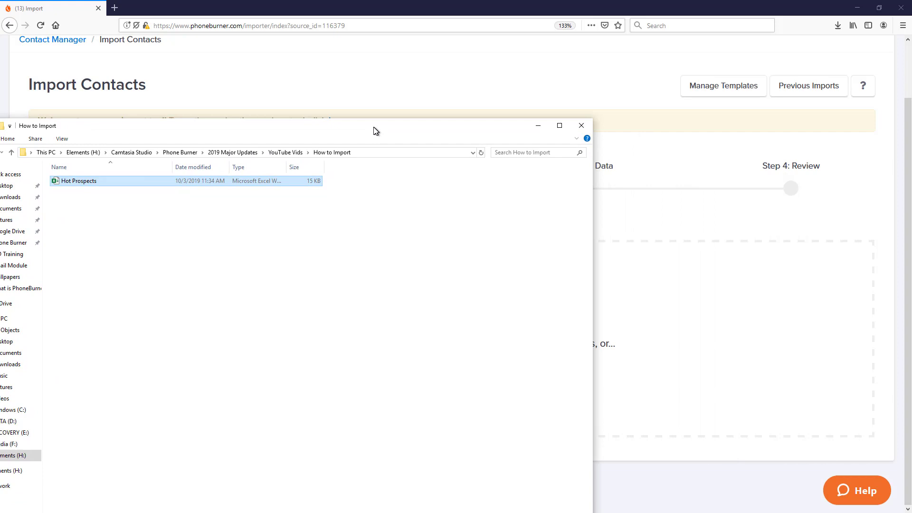
drag(98, 184, 732, 375)
drag(505, 126, 200, 130)
click(276, 127)
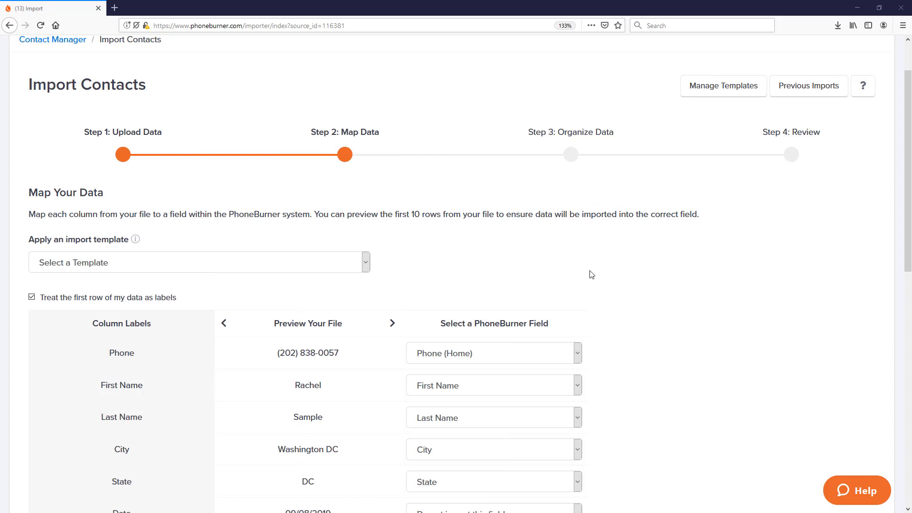
scroll(653, 251, down, 2)
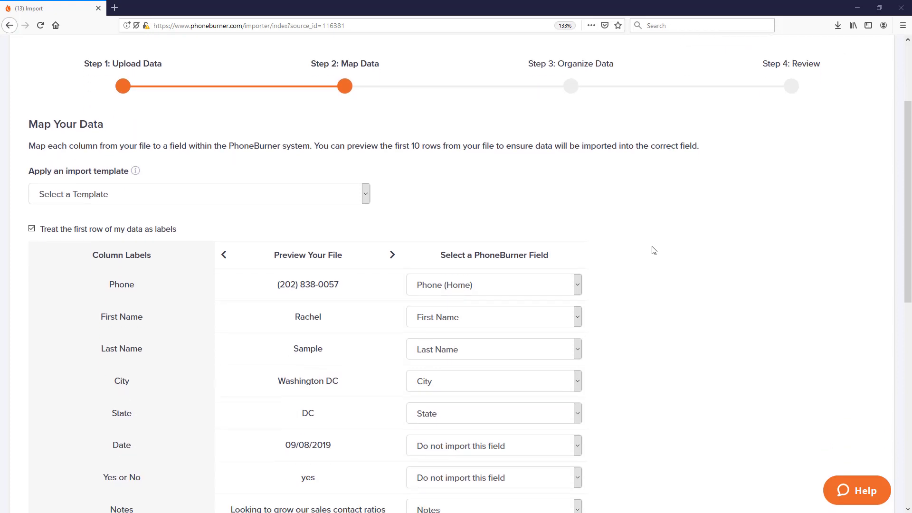
scroll(654, 250, down, 2)
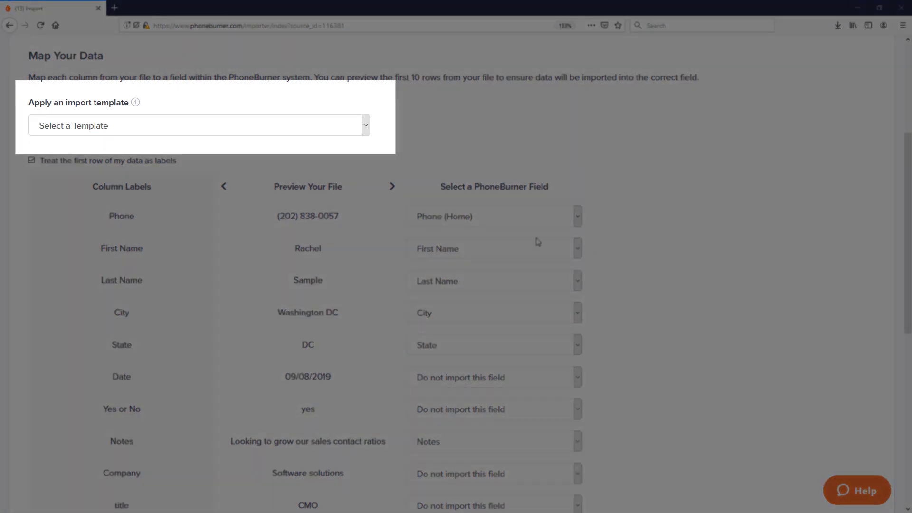
Apply the 'Daily Import Template from CRM' import template to the column mapping
click(87, 129)
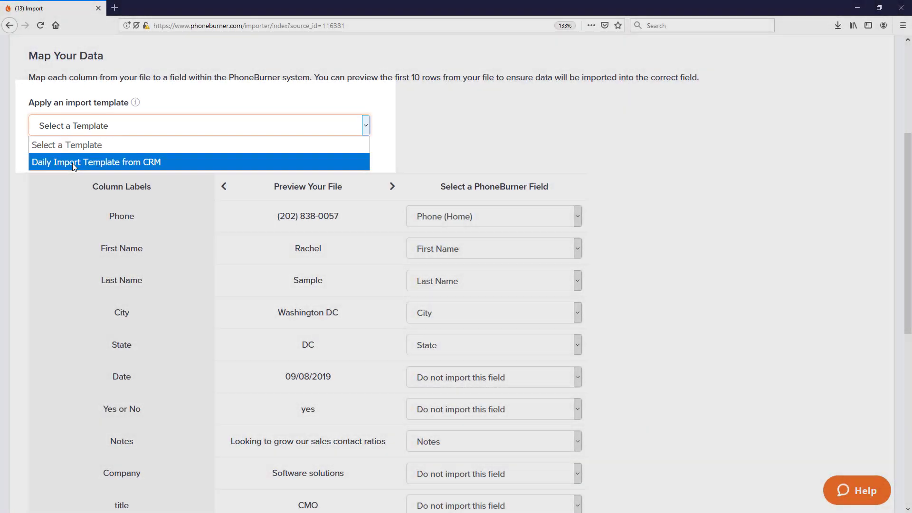
click(72, 164)
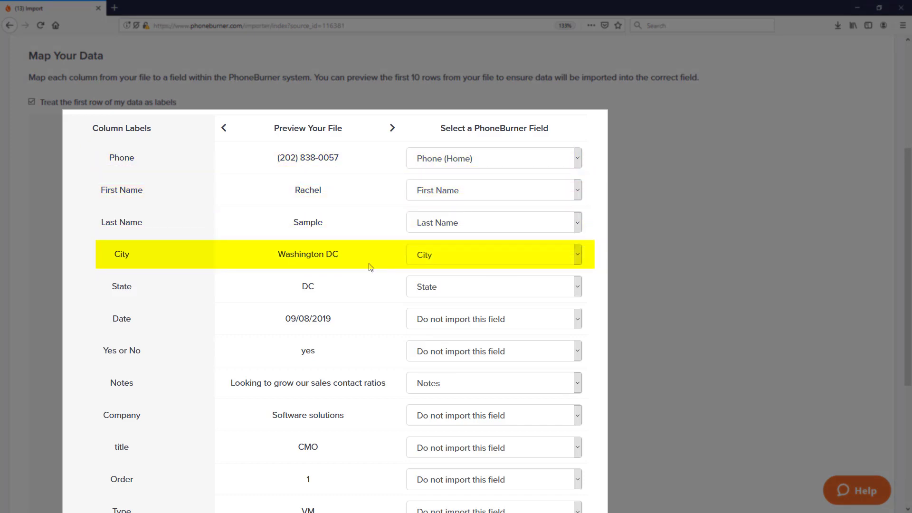
Page through the file preview and stop on row 2, the Fort Worth contact
scroll(354, 270, down, 3)
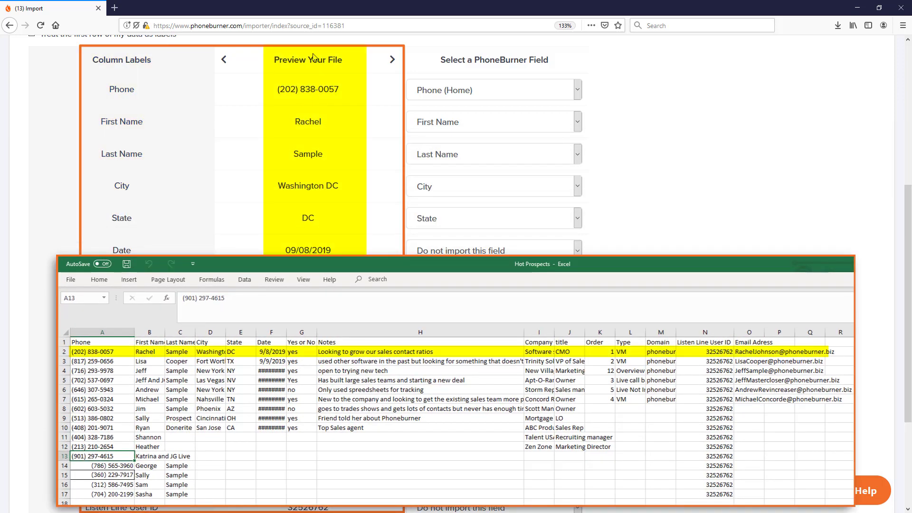
click(395, 59)
click(395, 60)
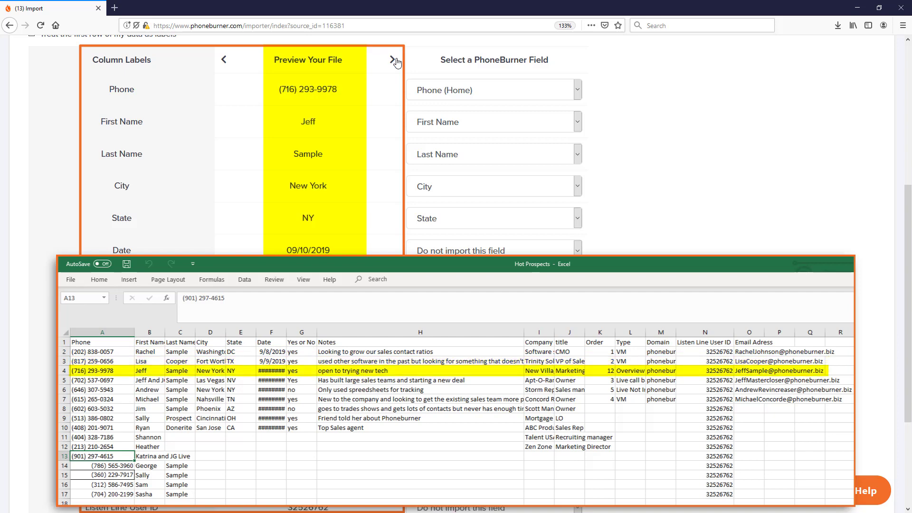
click(225, 63)
click(226, 63)
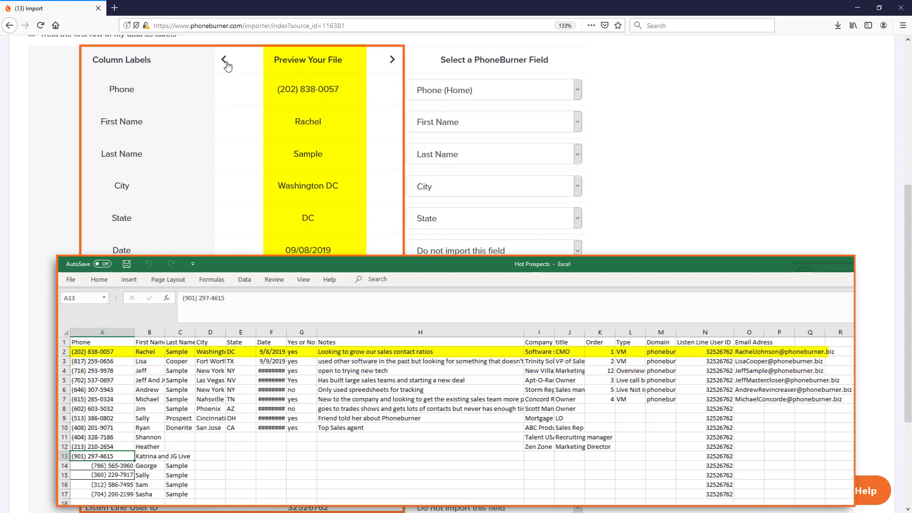
click(391, 60)
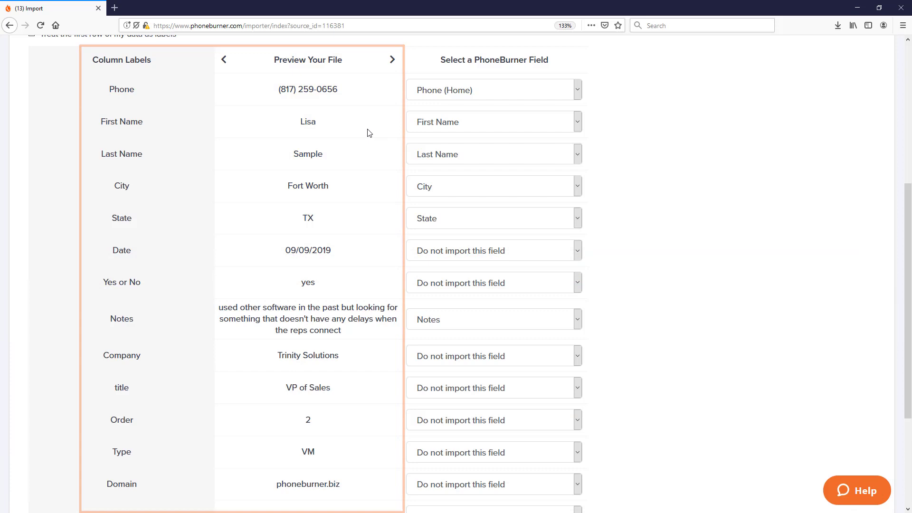
scroll(371, 133, down, 3)
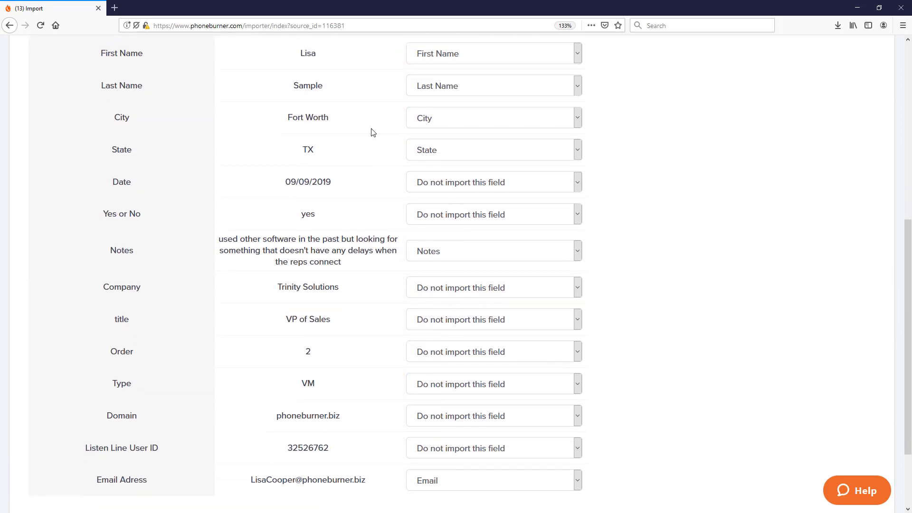
Map the Date column to the Renewal Date field
click(473, 188)
scroll(472, 238, down, 2)
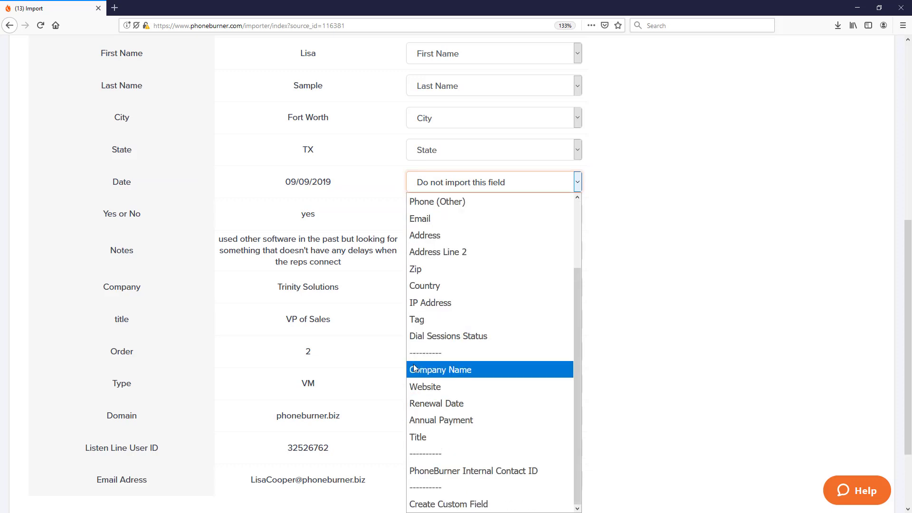
click(445, 409)
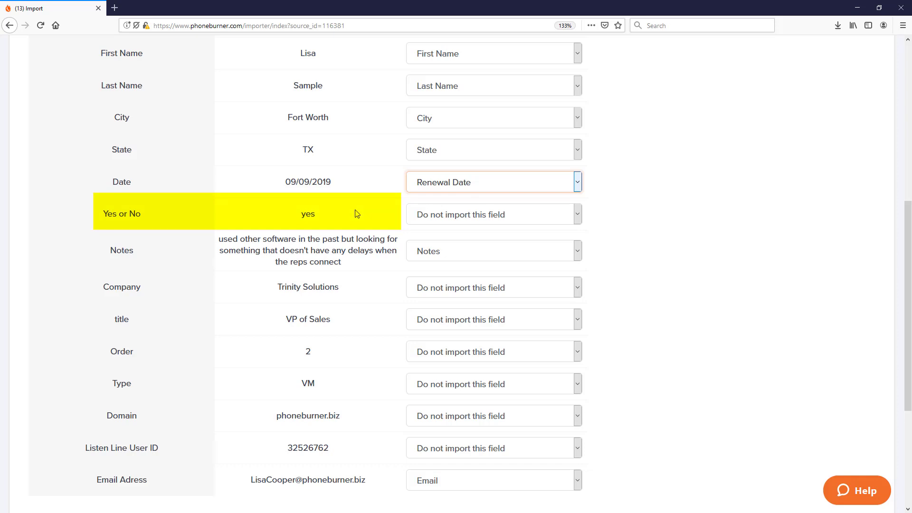
Map Yes or No to a new Checkbox custom field named 'Past Due'
click(474, 216)
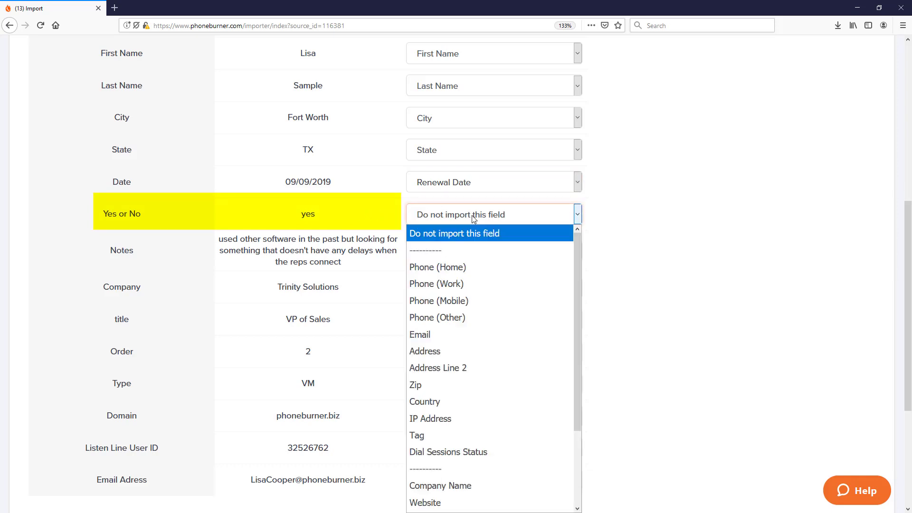
scroll(455, 313, down, 3)
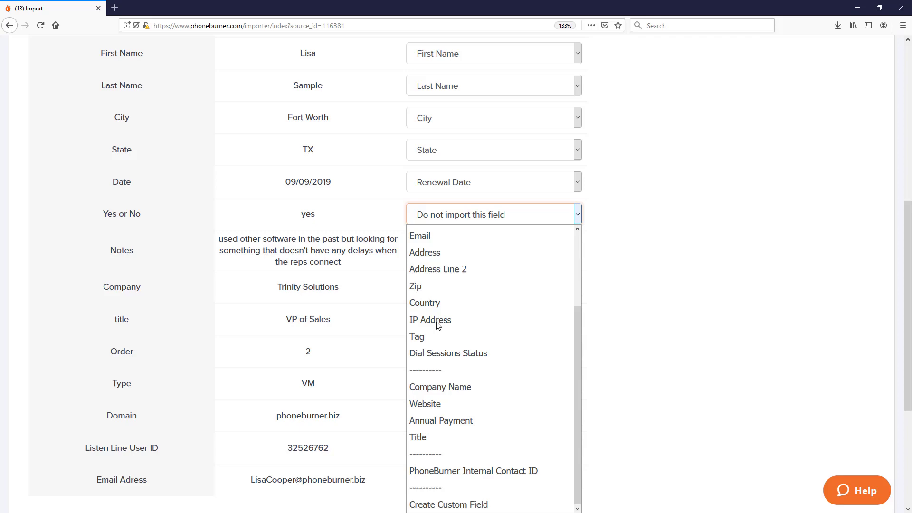
click(458, 505)
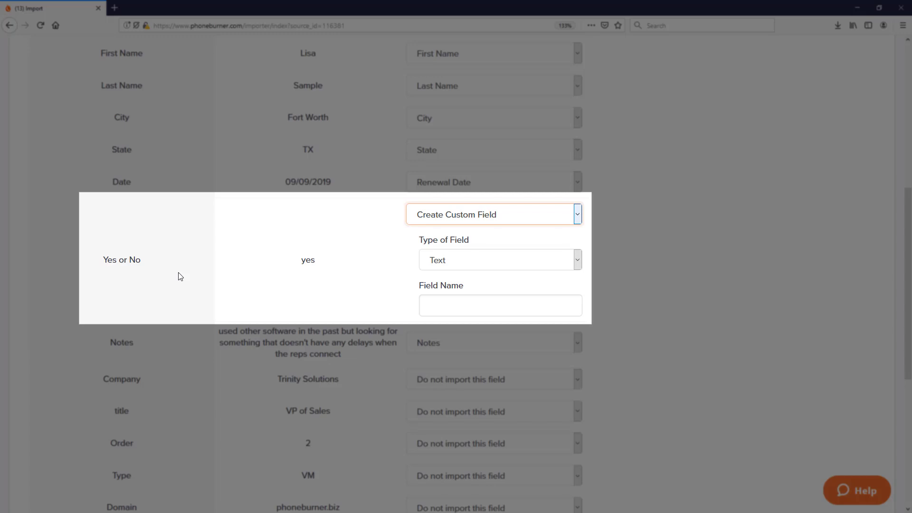
click(472, 261)
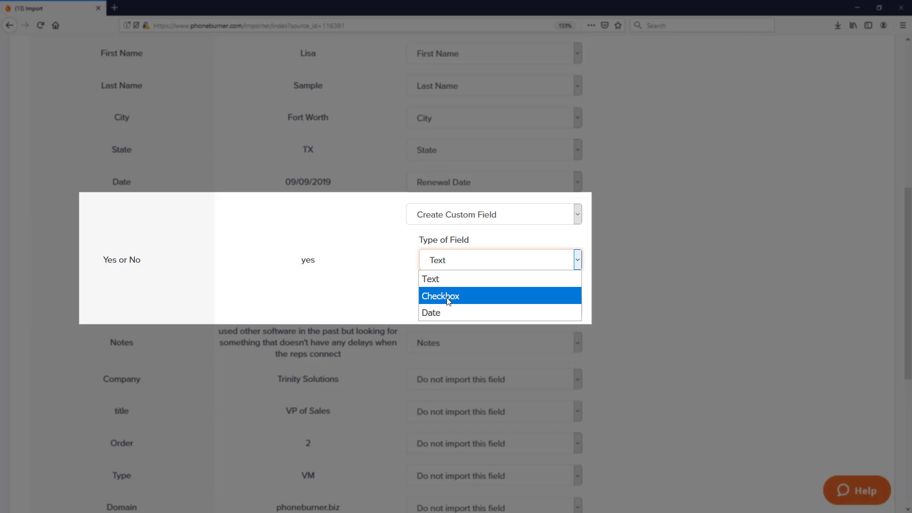
click(448, 299)
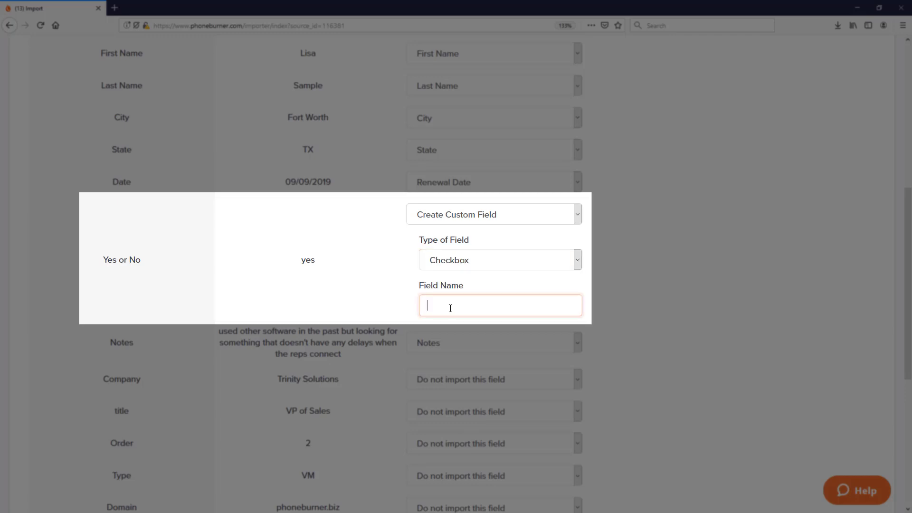
text(Past Due)
scroll(480, 319, down, 3)
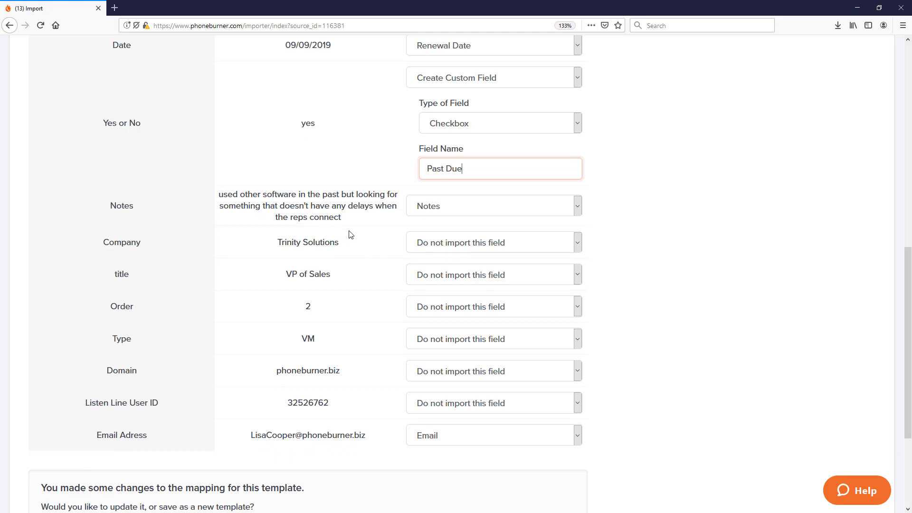
scroll(350, 235, down, 1)
Map the title column to Title and the Company column to Company Name
click(470, 206)
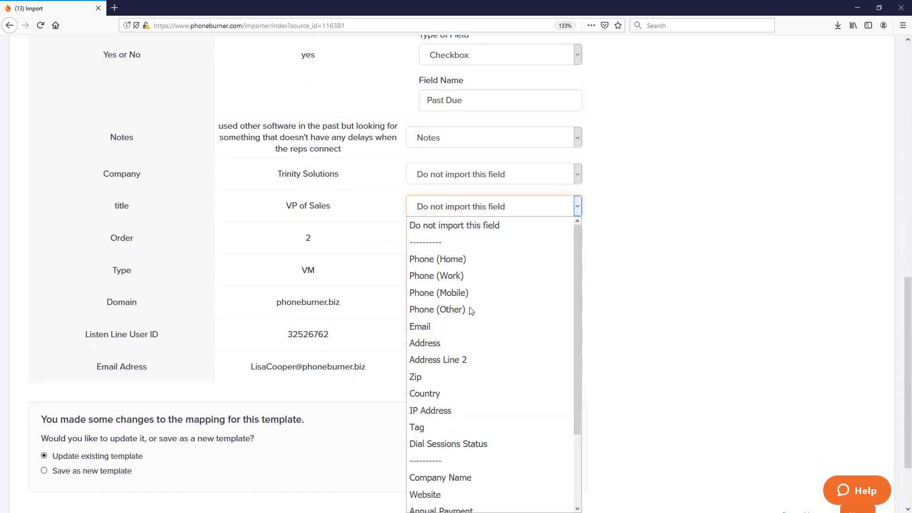
scroll(472, 309, down, 2)
click(443, 437)
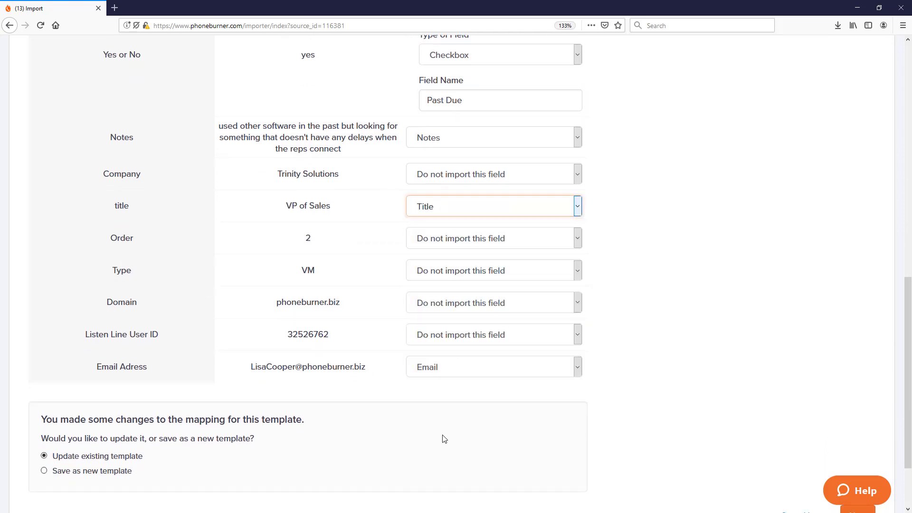
click(466, 175)
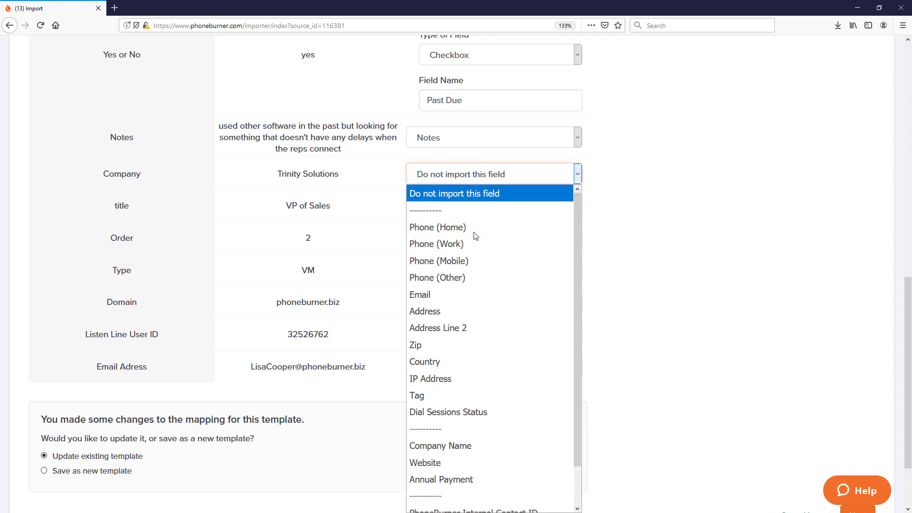
scroll(488, 346, down, 1)
click(464, 404)
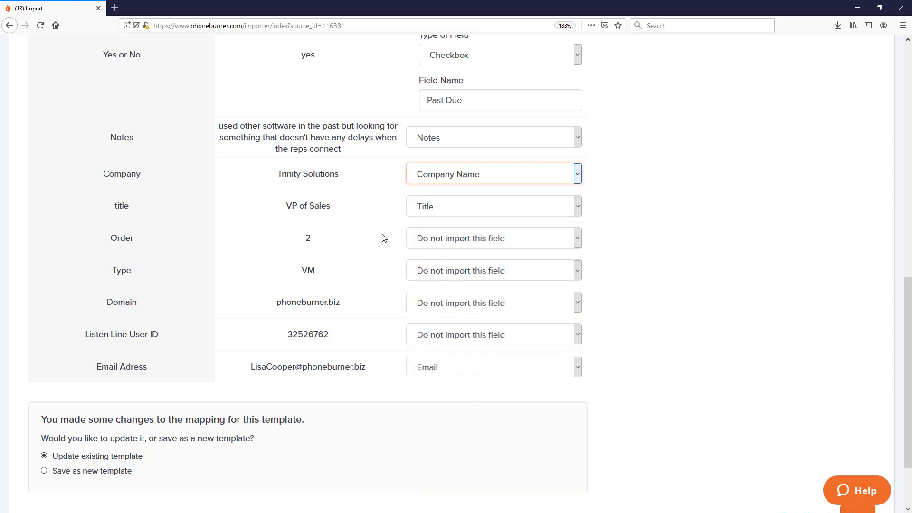
Map the Domain column to Website, leaving Listen Line User ID unimported
scroll(383, 238, down, 2)
click(409, 262)
click(416, 291)
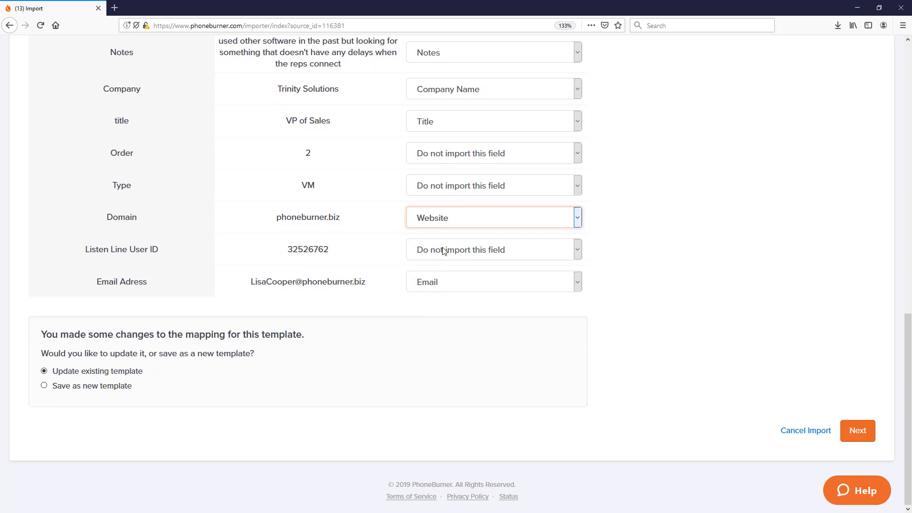
click(465, 255)
scroll(447, 367, down, 2)
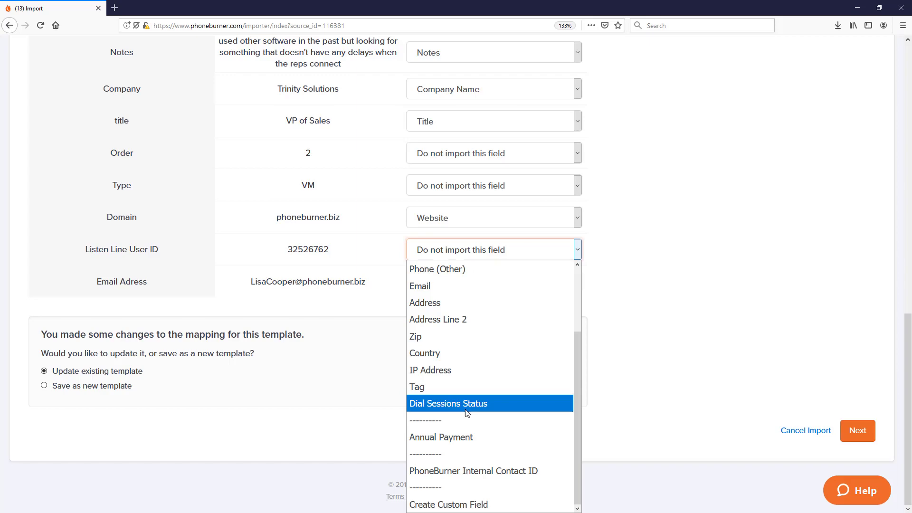
click(619, 261)
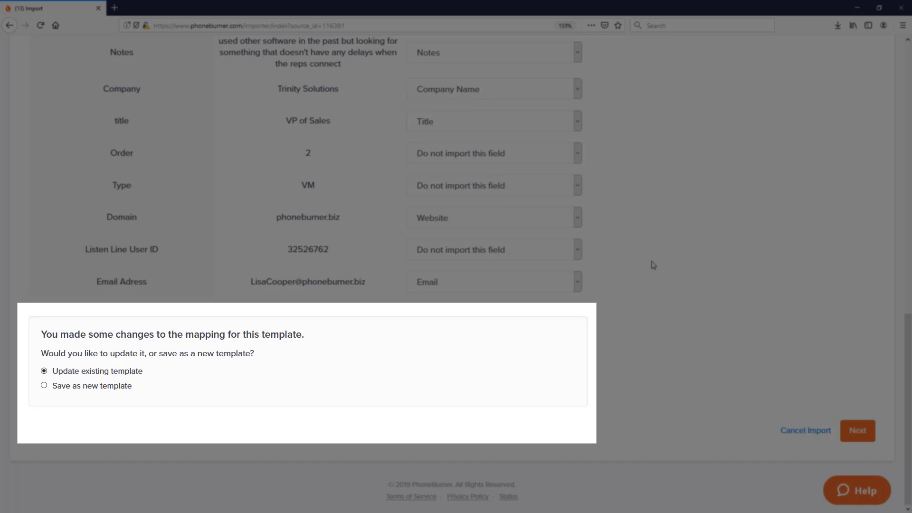
Save the mapping as a new template 'Hot Contacts Updated' and continue to Organize Data
click(44, 385)
click(104, 407)
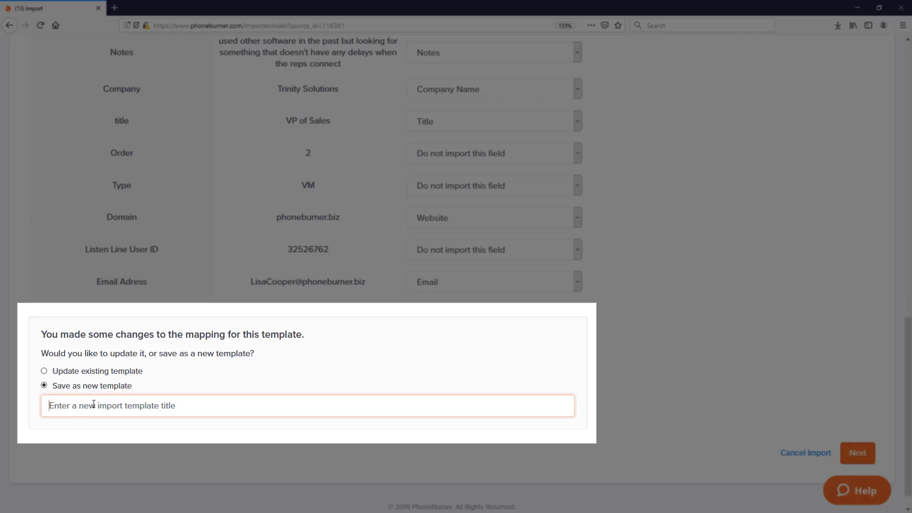
text(Hot Contacts Updated)
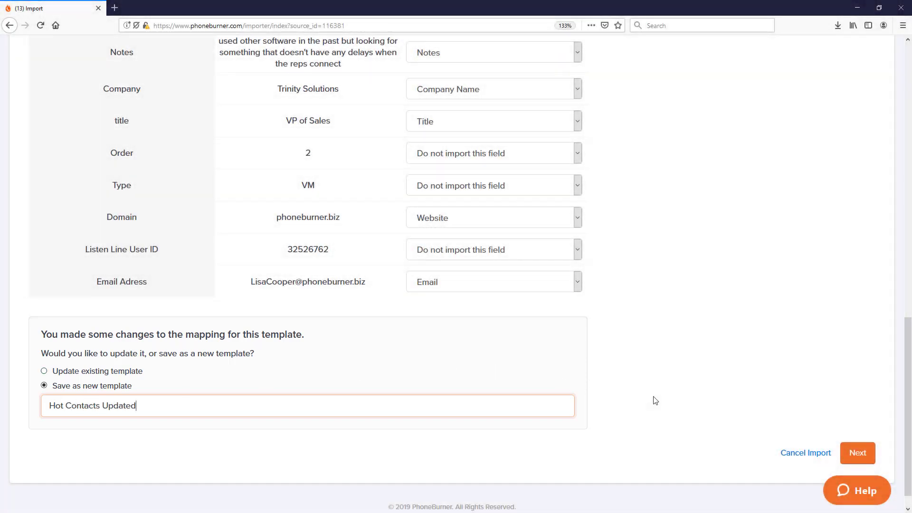
click(857, 453)
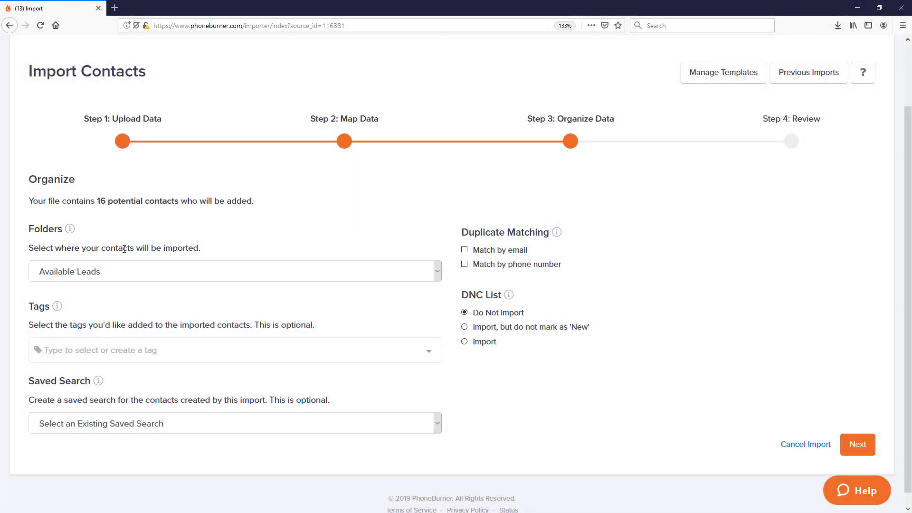
Import the contacts into a new folder named 'Past Due Data'
click(98, 276)
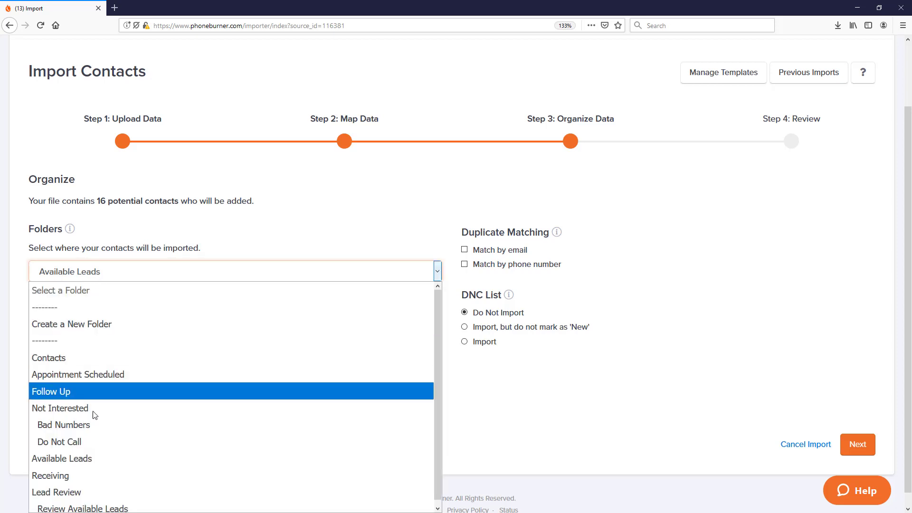
click(83, 328)
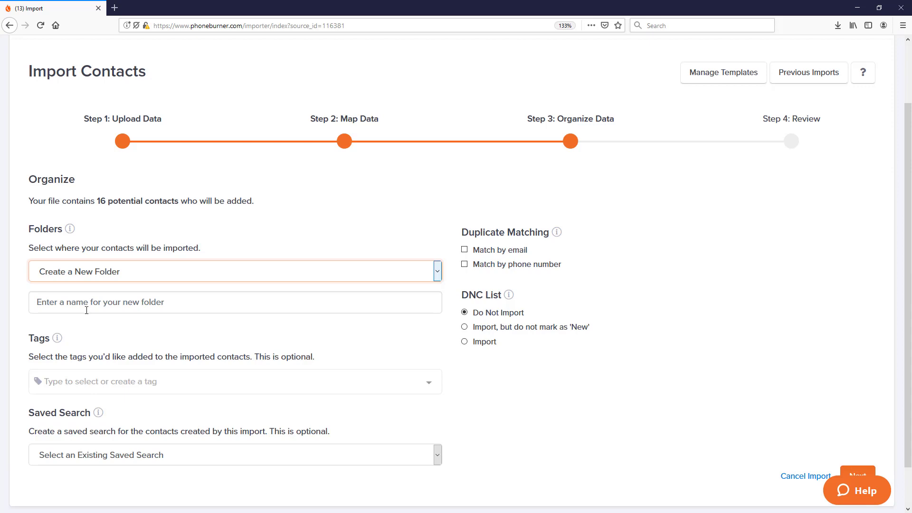
text(Past D Dataue)
click(58, 339)
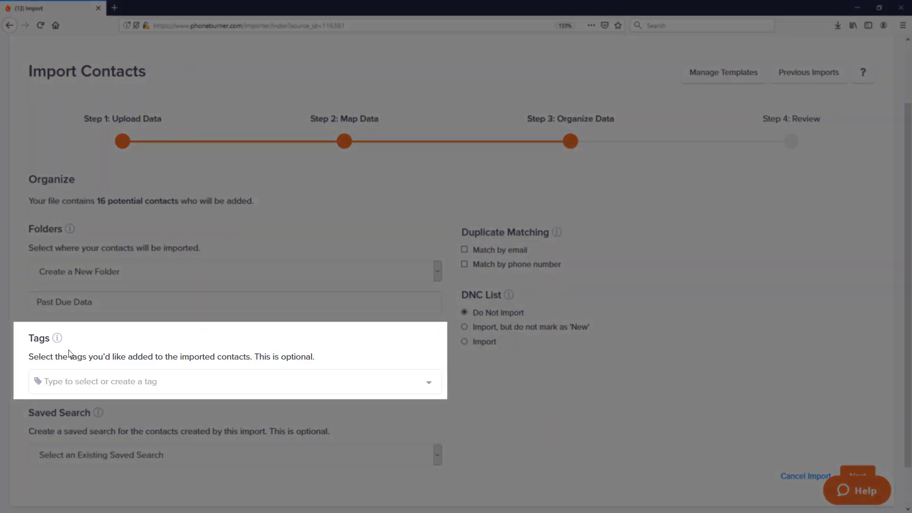
mouse_move(59, 340)
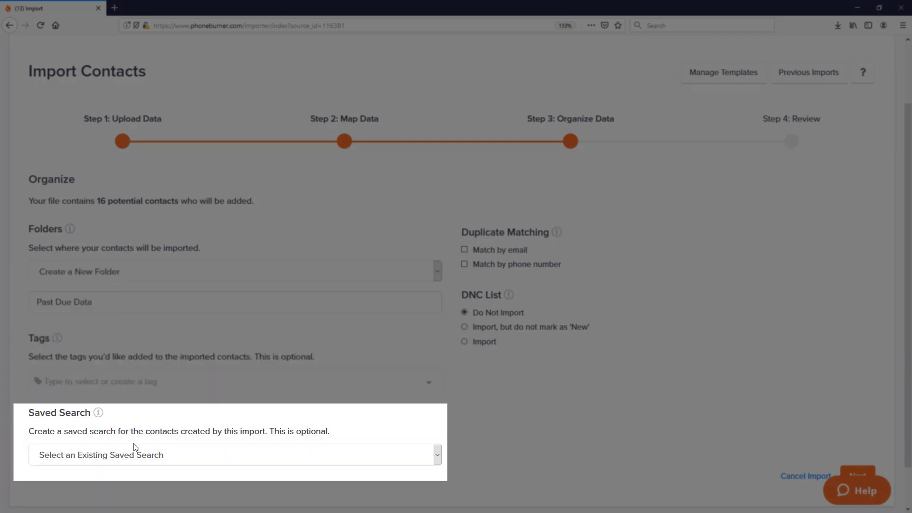
Match duplicates by email and phone number across My Team, choosing Update Matched Contact
click(134, 460)
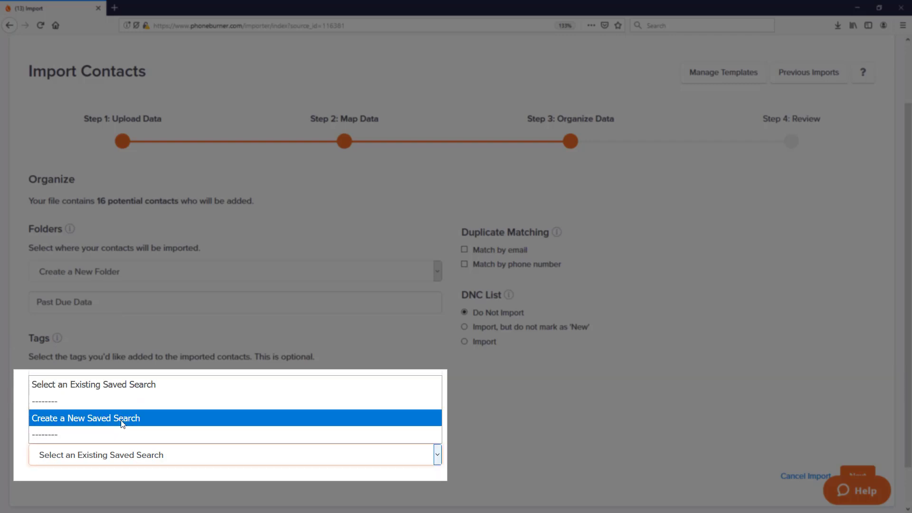
click(503, 410)
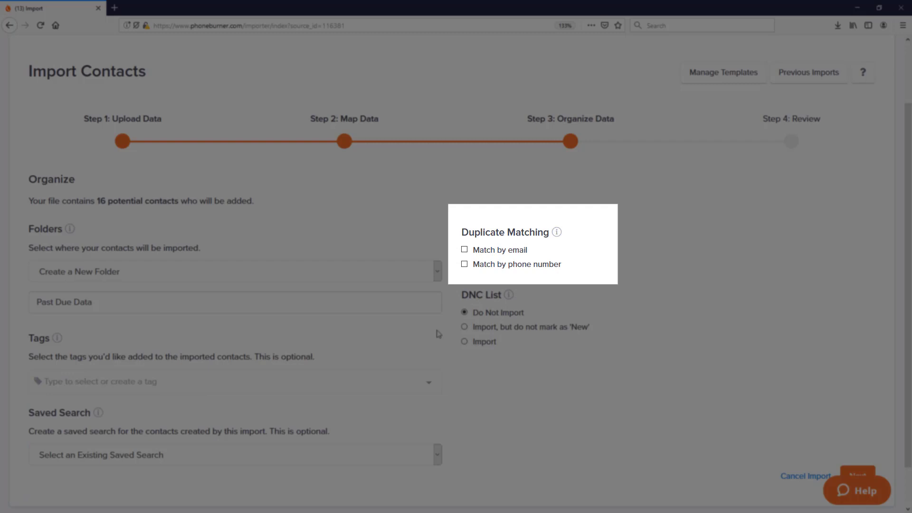
click(465, 253)
click(466, 266)
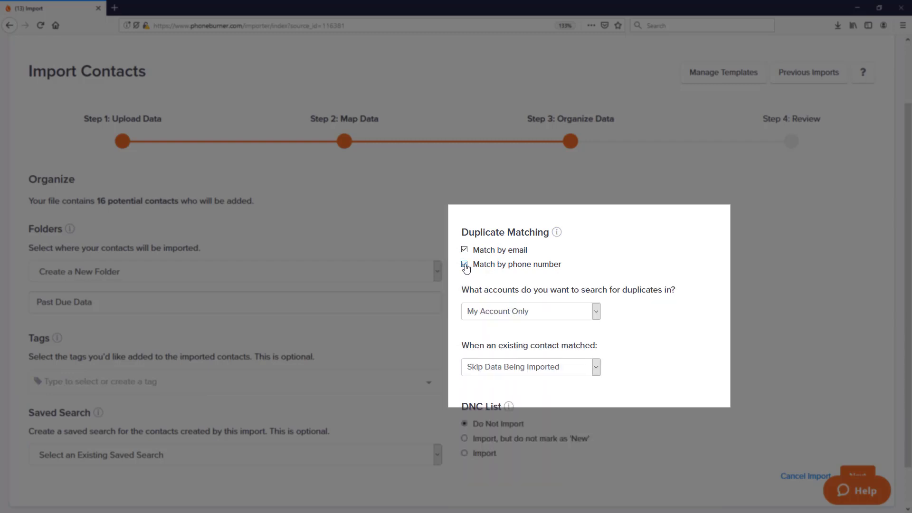
click(520, 314)
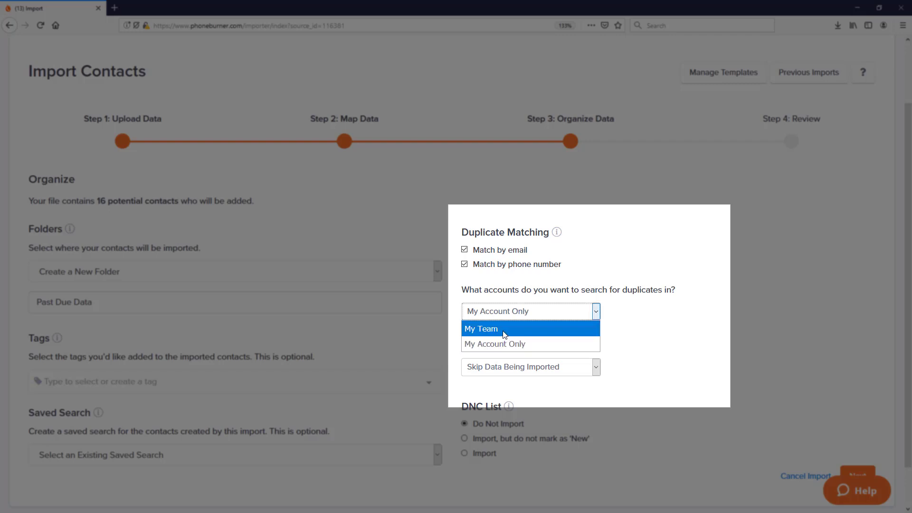
click(505, 335)
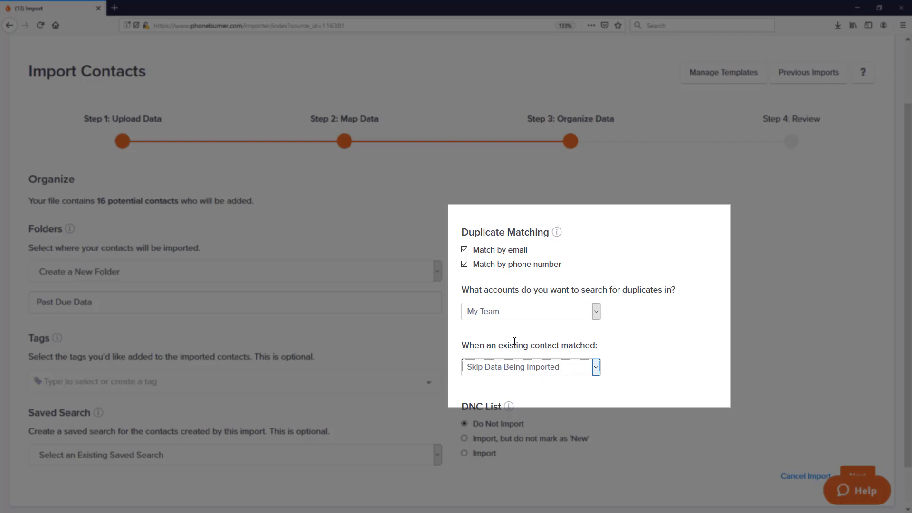
click(518, 368)
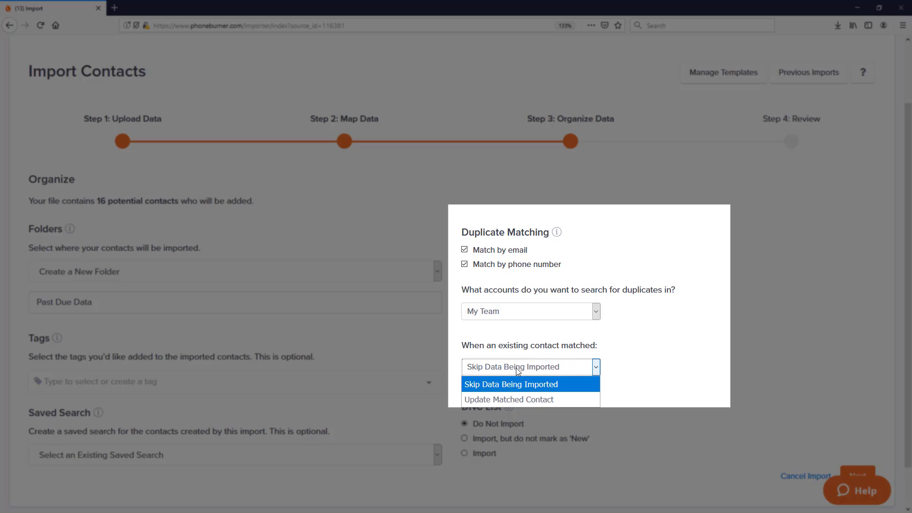
click(503, 401)
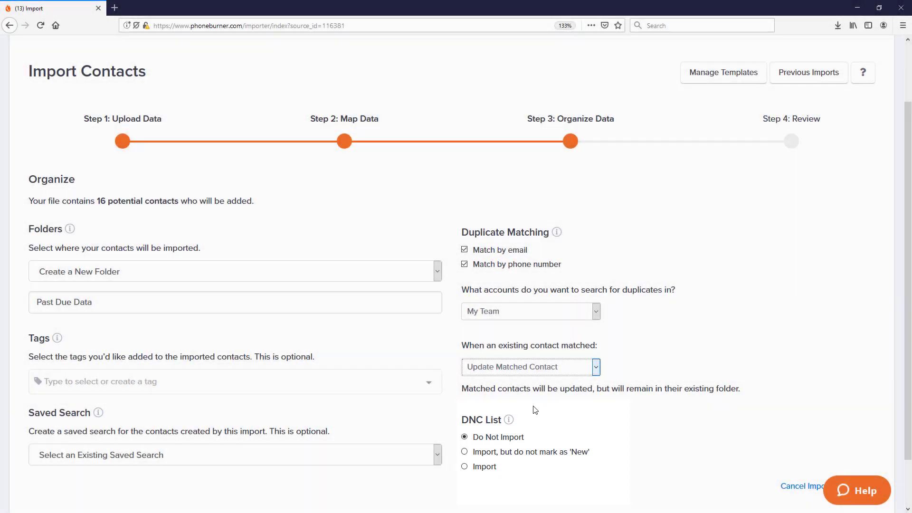
scroll(867, 453, down, 2)
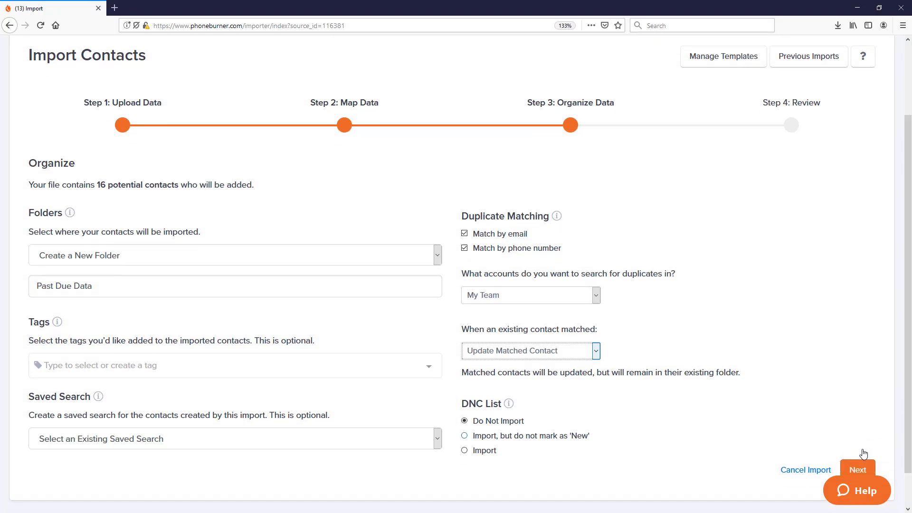
Review the contact preview and confirm the import of the 16 contacts
click(855, 430)
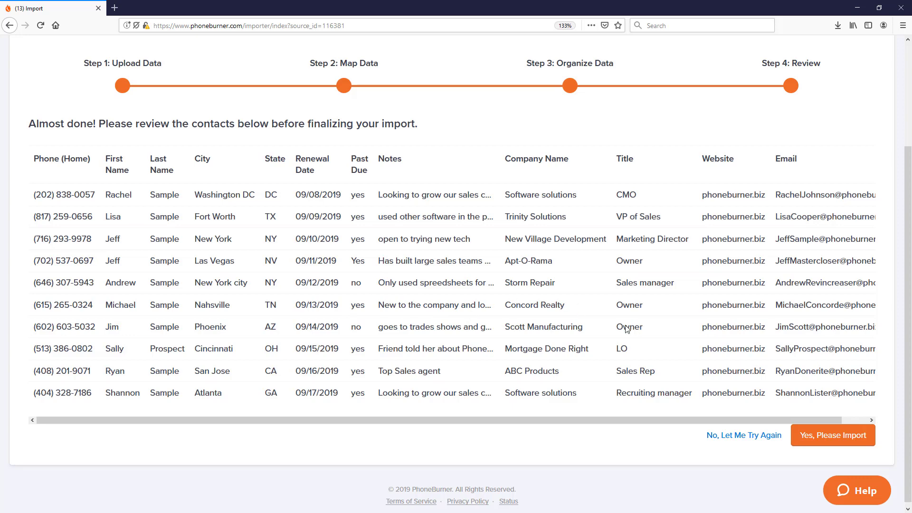
click(820, 441)
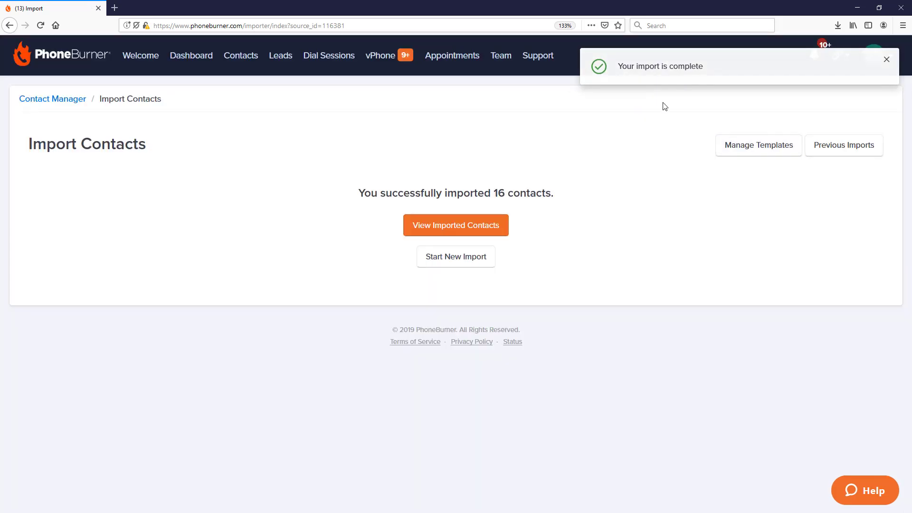
Open the 16 newly imported contacts in the Contacts manager from the import confirmation page
click(453, 229)
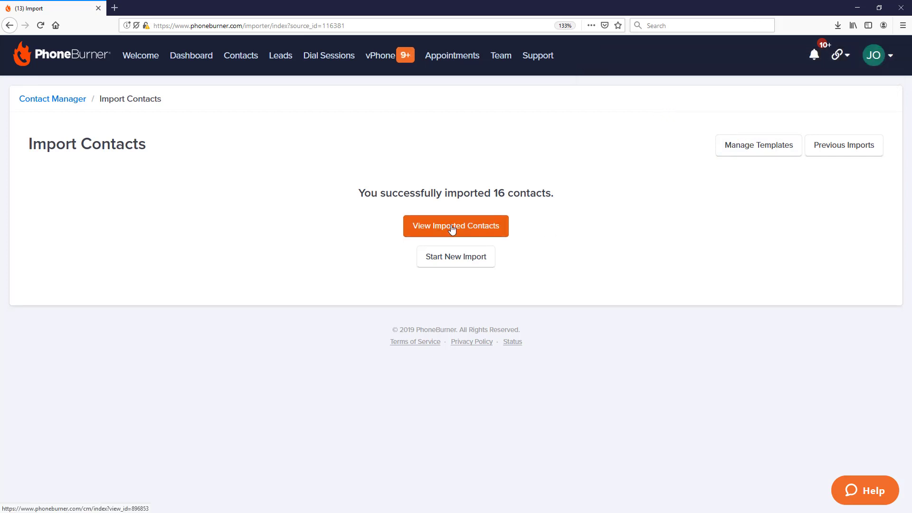